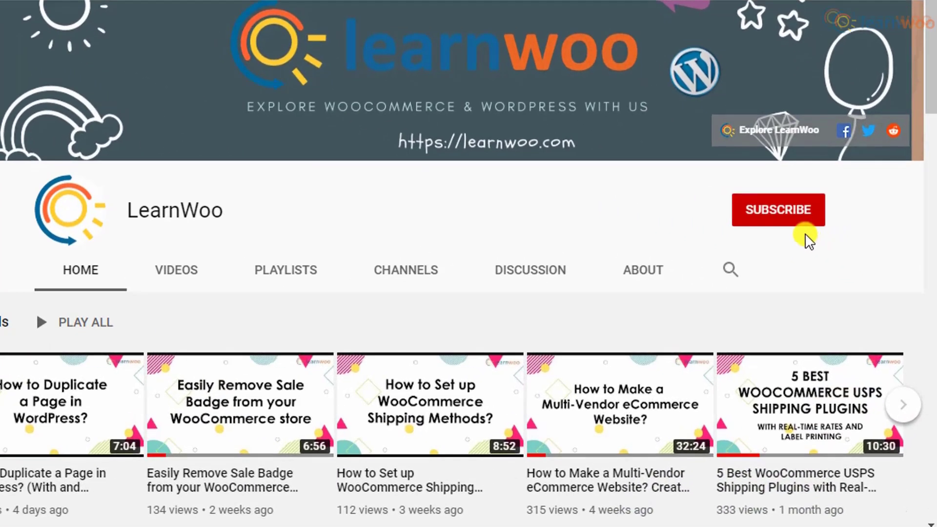
Step: Subscribe to the LearnWoo channel with notifications set to All
{"action": "left_click", "coordinate": [781, 217]}
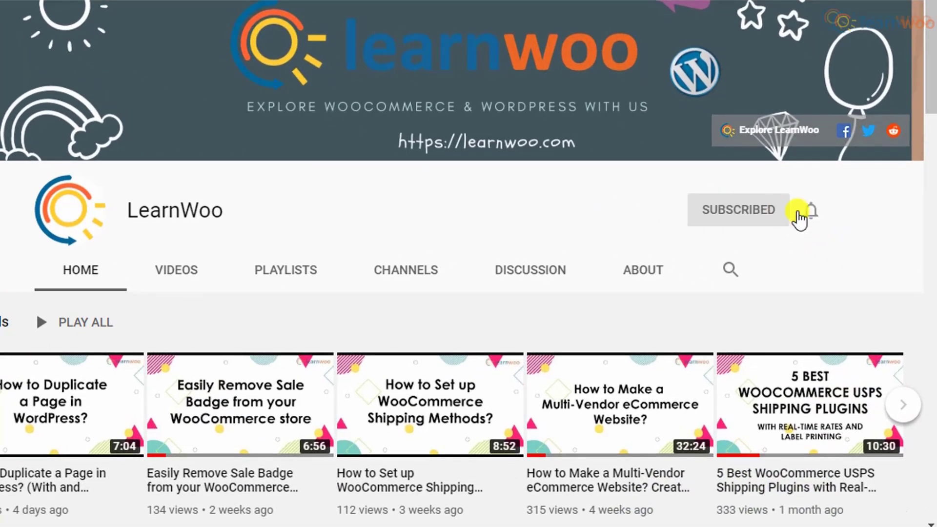
{"action": "left_click", "coordinate": [810, 214]}
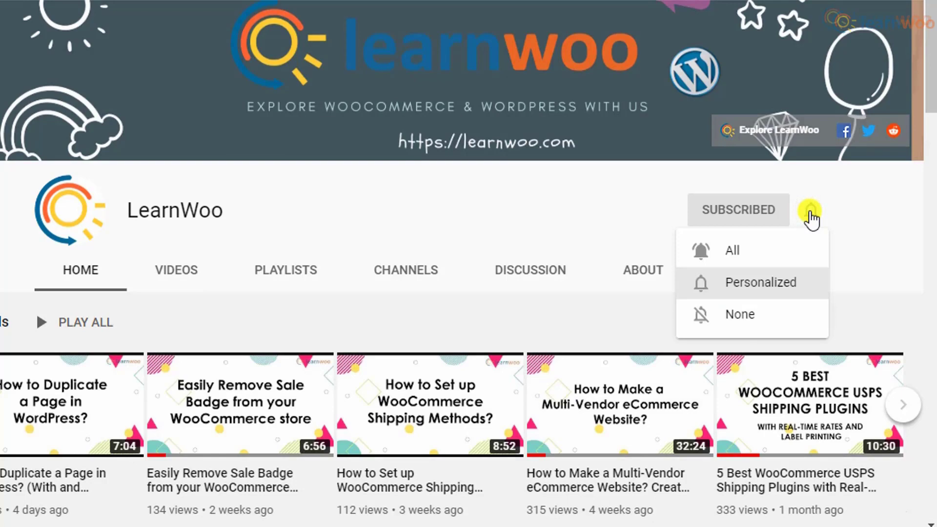
{"action": "left_click", "coordinate": [801, 249]}
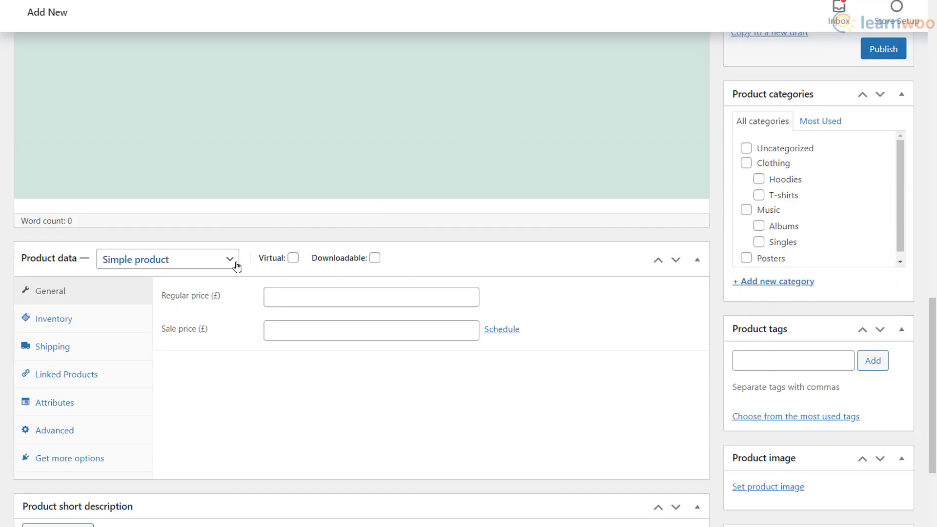
Step: Switch the product type to Simple subscription and tick Virtual
{"action": "left_click", "coordinate": [236, 263]}
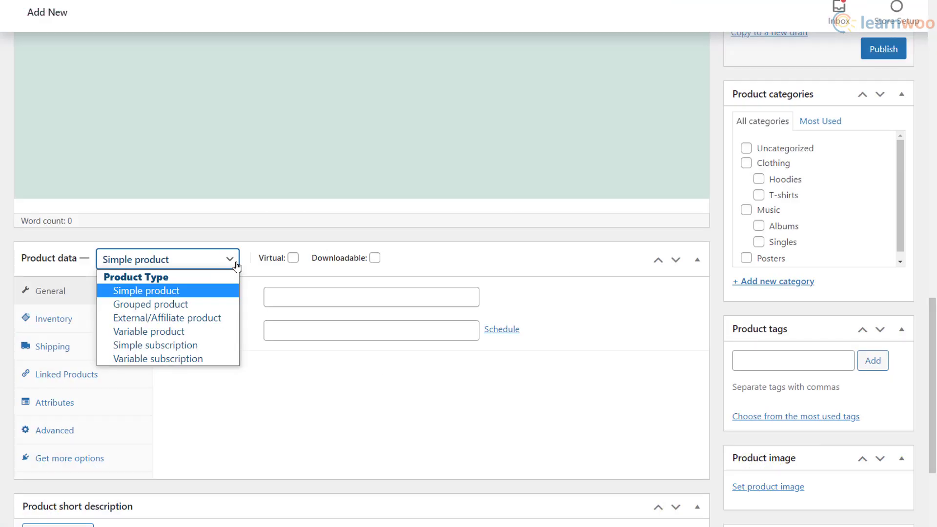
{"action": "left_click", "coordinate": [225, 345]}
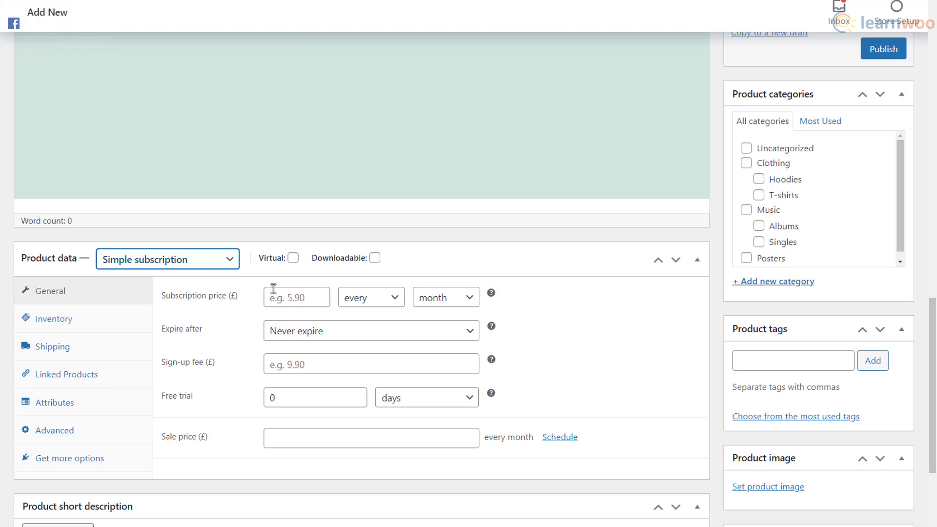
{"action": "left_click", "coordinate": [293, 258]}
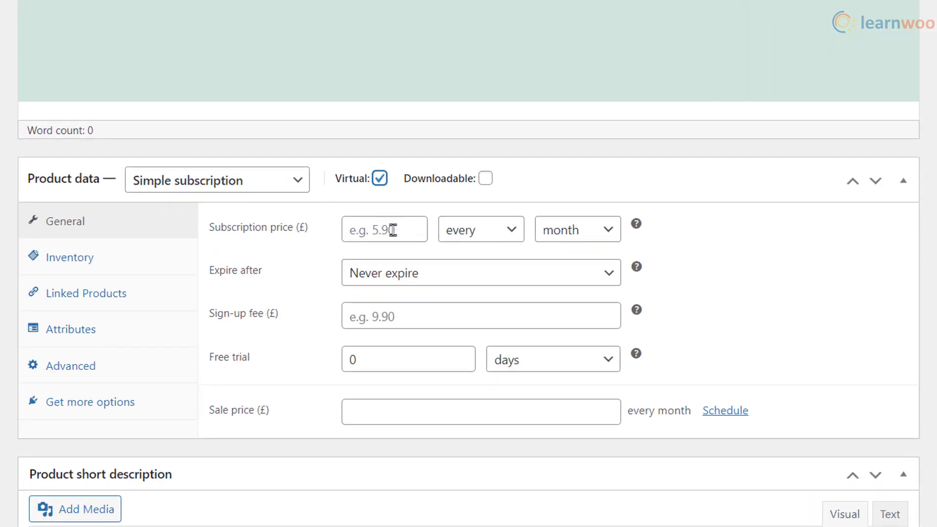
Step: Price the subscription at £5 every month, expiring after 6 months
{"action": "left_click", "coordinate": [303, 297]}
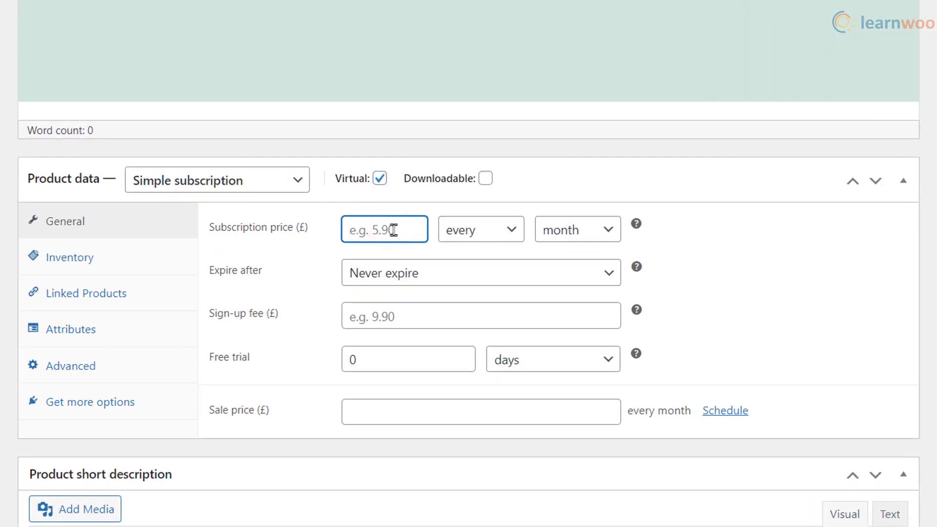
{"action": "type", "text": "5"}
{"action": "left_click", "coordinate": [578, 231]}
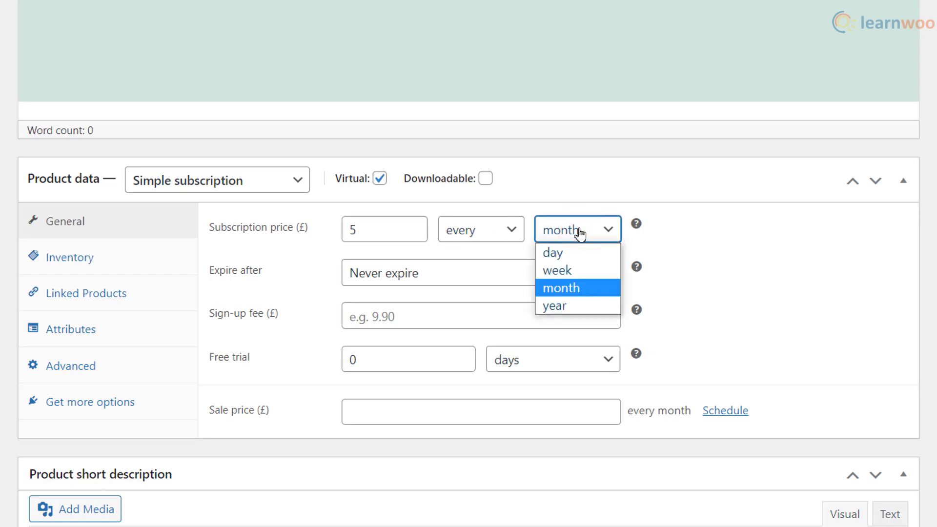
{"action": "left_click", "coordinate": [580, 233]}
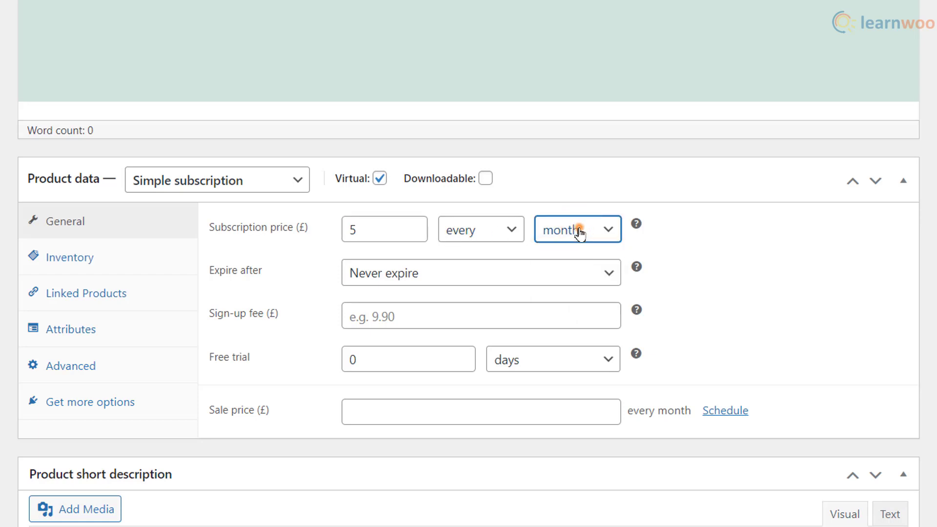
{"action": "left_click", "coordinate": [507, 235]}
{"action": "left_click", "coordinate": [507, 235]}
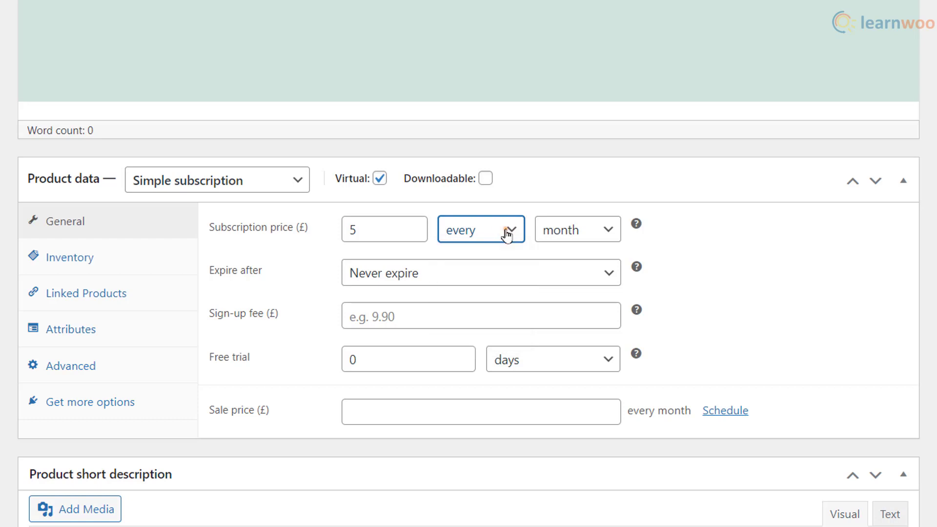
{"action": "left_click", "coordinate": [516, 281]}
{"action": "scroll", "coordinate": [488, 146], "scroll_direction": "down", "scroll_amount": 1}
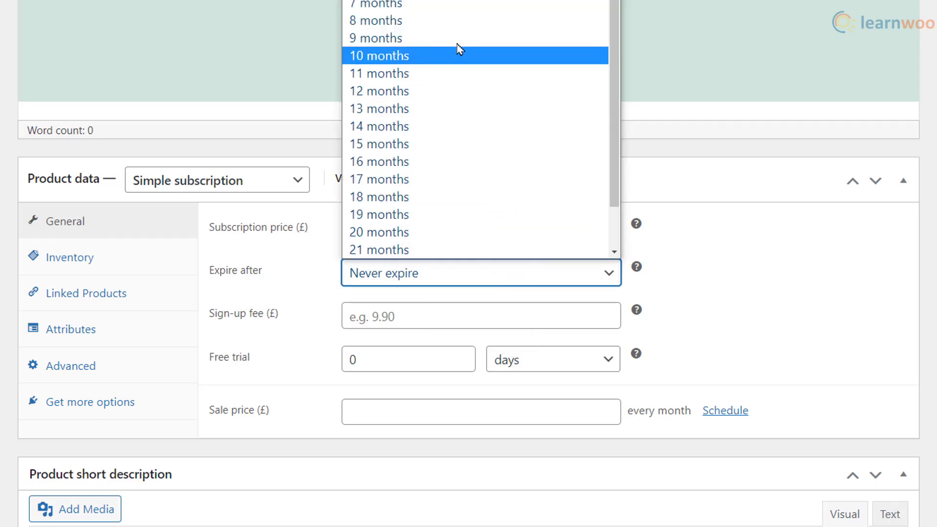
{"action": "left_click", "coordinate": [375, 2]}
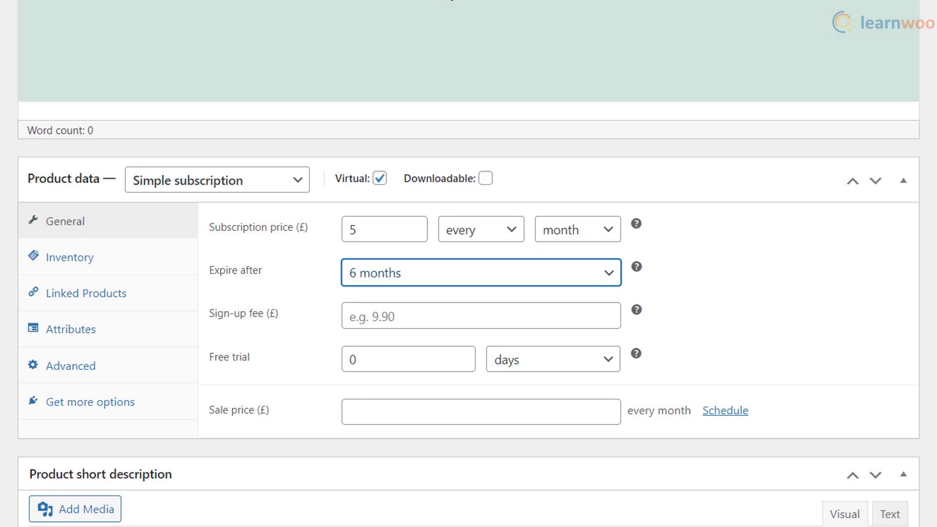
Step: Add a £10 sign-up fee and a 1 week free trial
{"action": "left_click", "coordinate": [402, 306]}
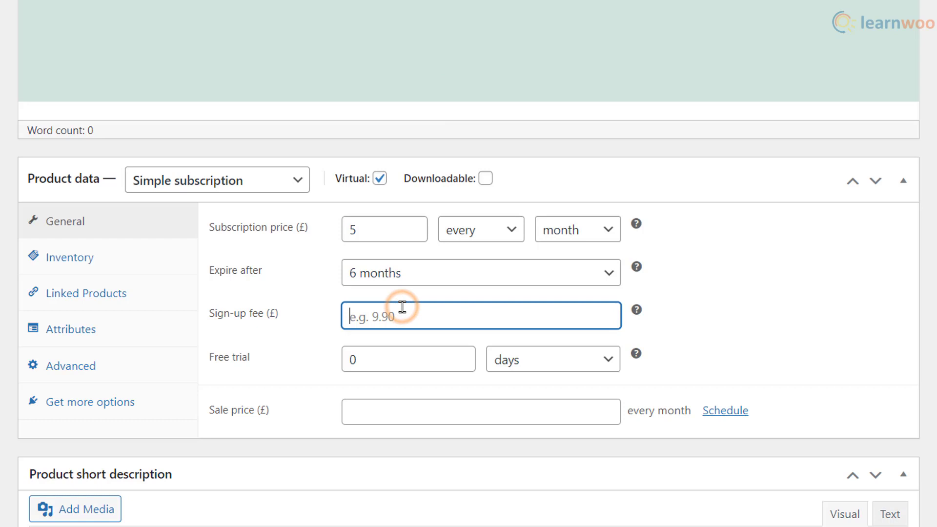
{"action": "type", "text": "10"}
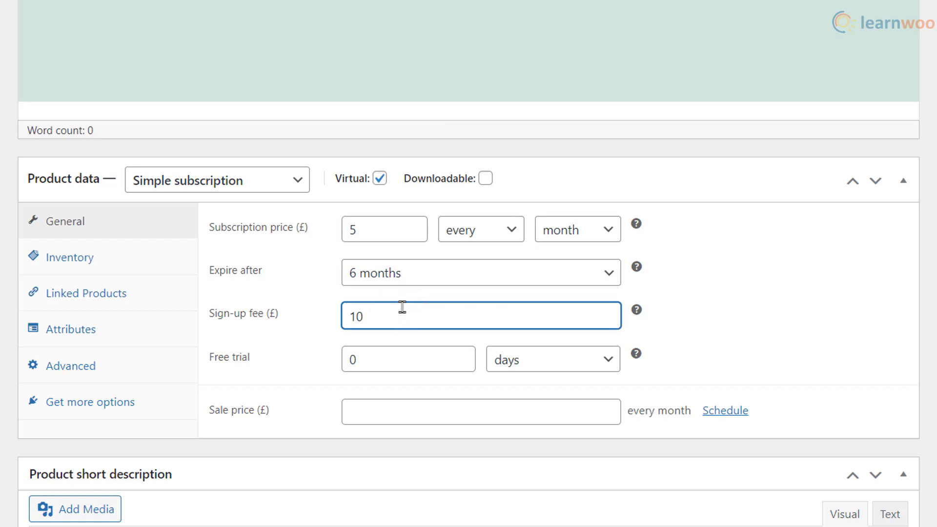
{"action": "left_click", "coordinate": [386, 356]}
{"action": "left_click_drag", "start_coordinate": [383, 358], "coordinate": [350, 361]}
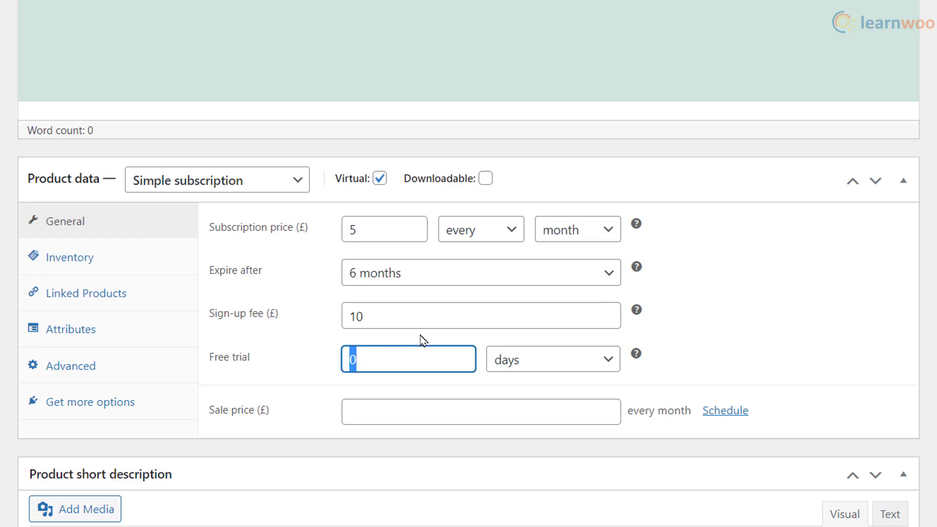
{"action": "type", "text": "1"}
{"action": "left_click", "coordinate": [522, 360]}
{"action": "left_click", "coordinate": [519, 401]}
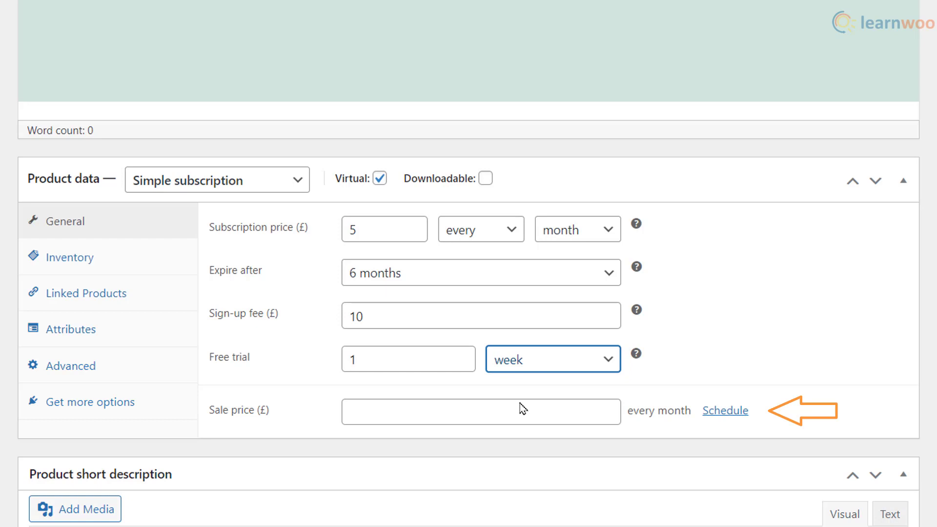
Step: Limit customers to one active subscription and enter the title 'Coffee Subscription'
{"action": "left_click", "coordinate": [164, 370]}
{"action": "left_click", "coordinate": [581, 401]}
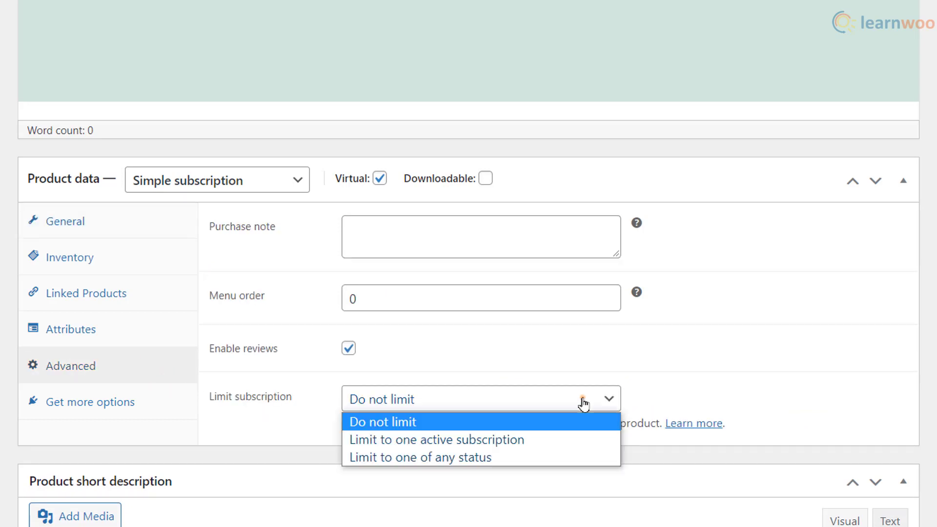
{"action": "left_click", "coordinate": [587, 441]}
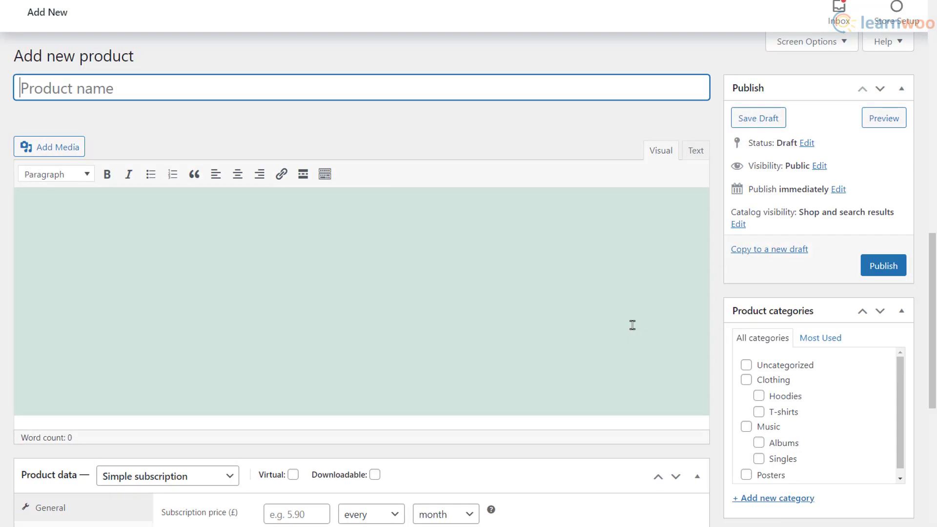
{"action": "type", "text": "Coffee Subscri"}
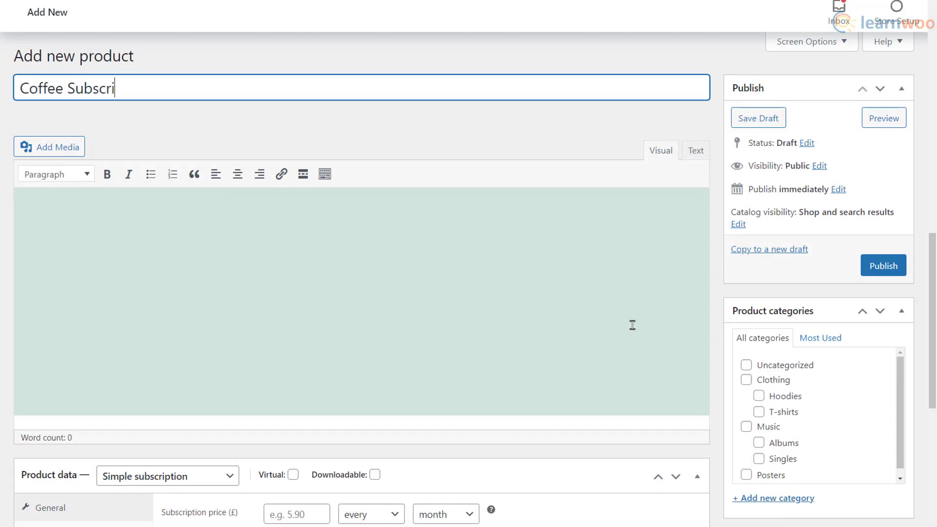
{"action": "type", "text": "ption"}
Step: Add the description 'Your monthly coffee needs taken care of.' and set the coffee product image
{"action": "left_click", "coordinate": [396, 271]}
{"action": "type", "text": "Your "}
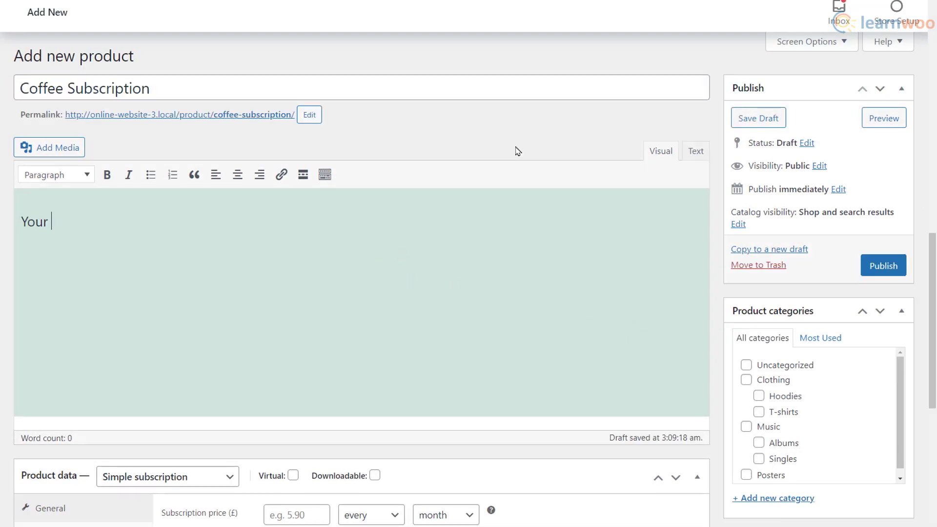
{"action": "type", "text": "monthly coffee needs taken care of."}
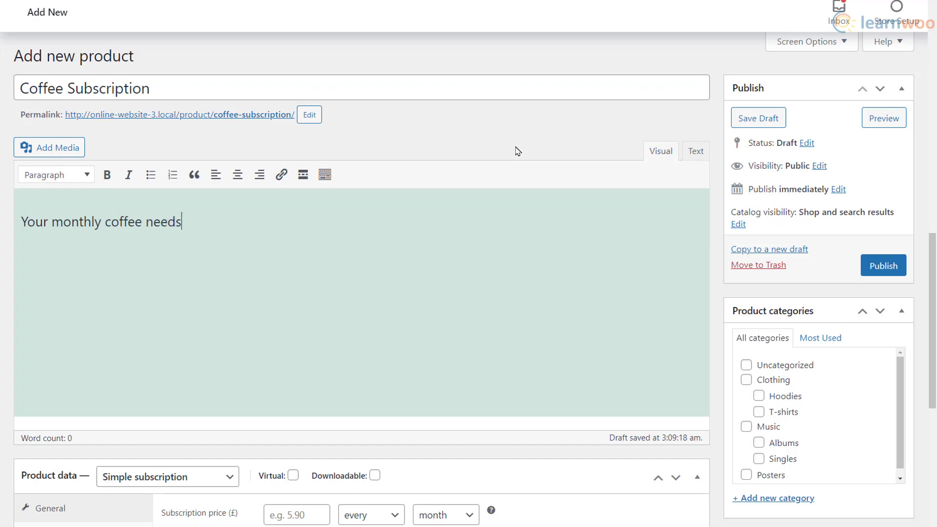
{"action": "scroll", "coordinate": [518, 150], "scroll_direction": "down", "scroll_amount": 3}
{"action": "scroll", "coordinate": [515, 147], "scroll_direction": "down", "scroll_amount": 3}
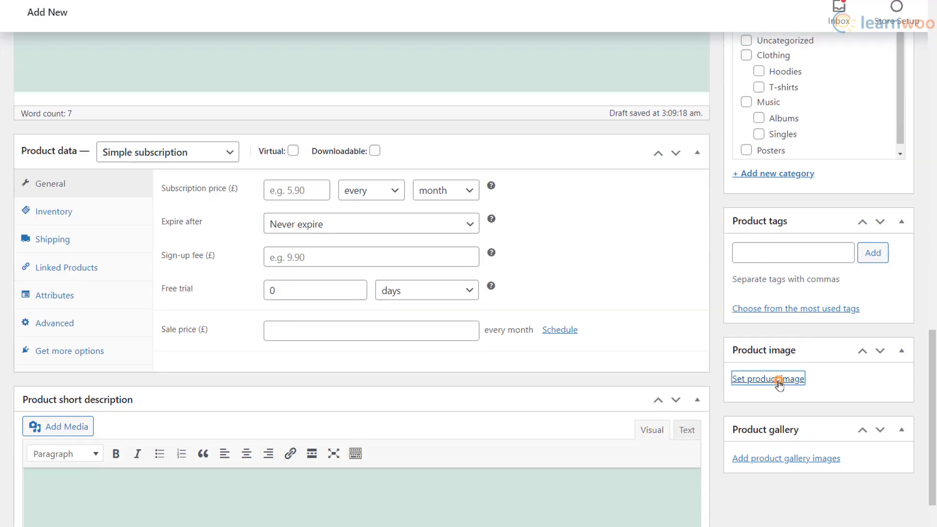
{"action": "left_click", "coordinate": [769, 379]}
{"action": "left_click", "coordinate": [63, 146]}
{"action": "left_click", "coordinate": [830, 514]}
{"action": "scroll", "coordinate": [841, 515], "scroll_direction": "up", "scroll_amount": 6}
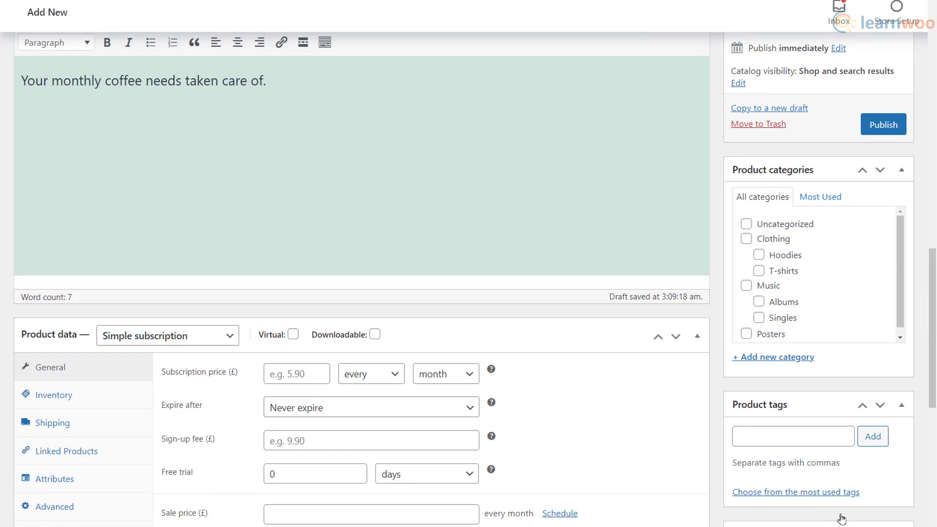
Step: Publish the Coffee Subscription product
{"action": "left_click", "coordinate": [881, 228]}
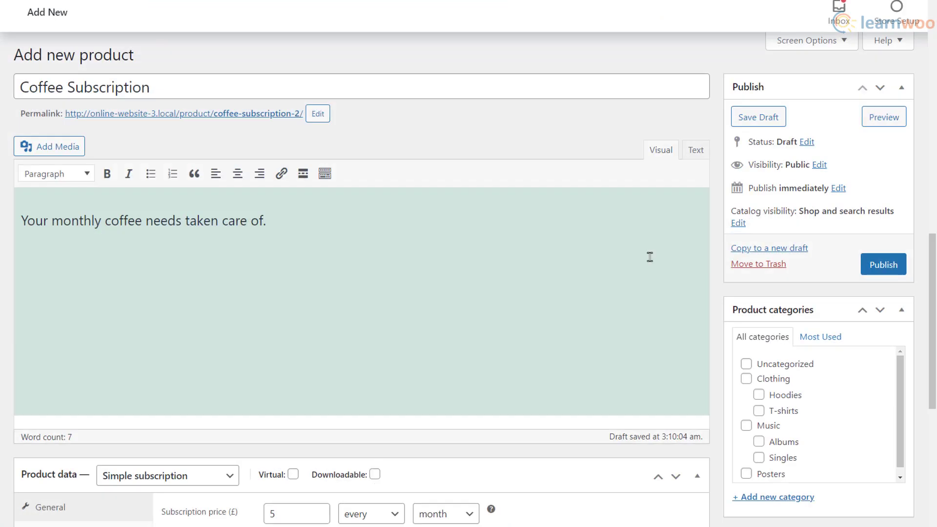
Step: Change the Product data type to Variable subscription
{"action": "scroll", "coordinate": [364, 220], "scroll_direction": "down", "scroll_amount": 4}
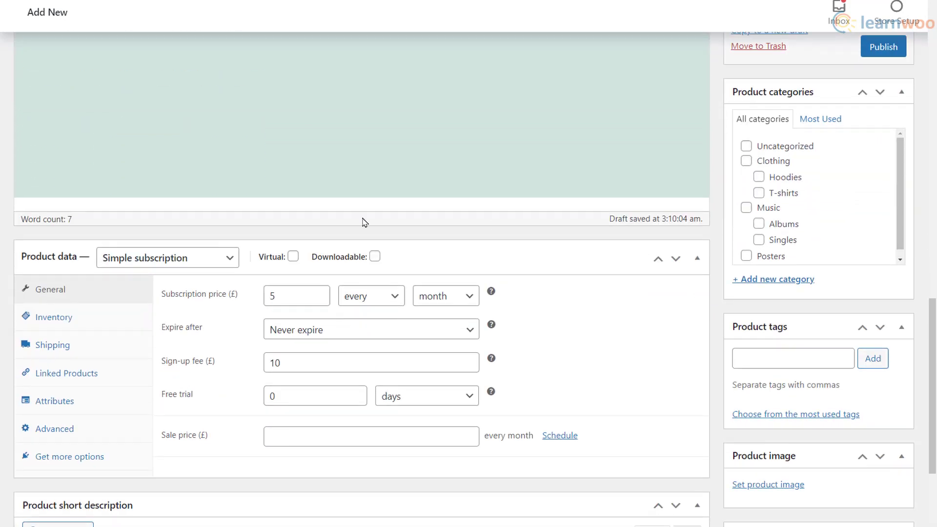
{"action": "left_click", "coordinate": [224, 257]}
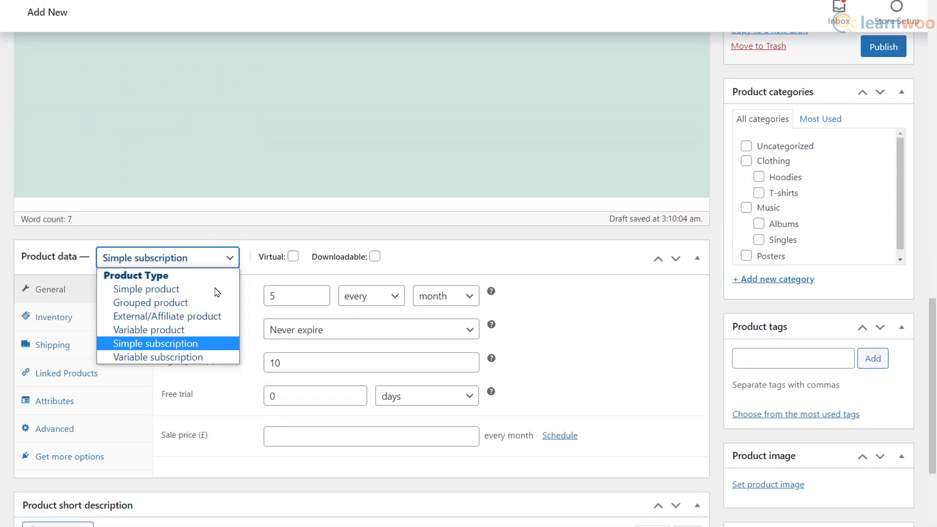
{"action": "left_click", "coordinate": [196, 357]}
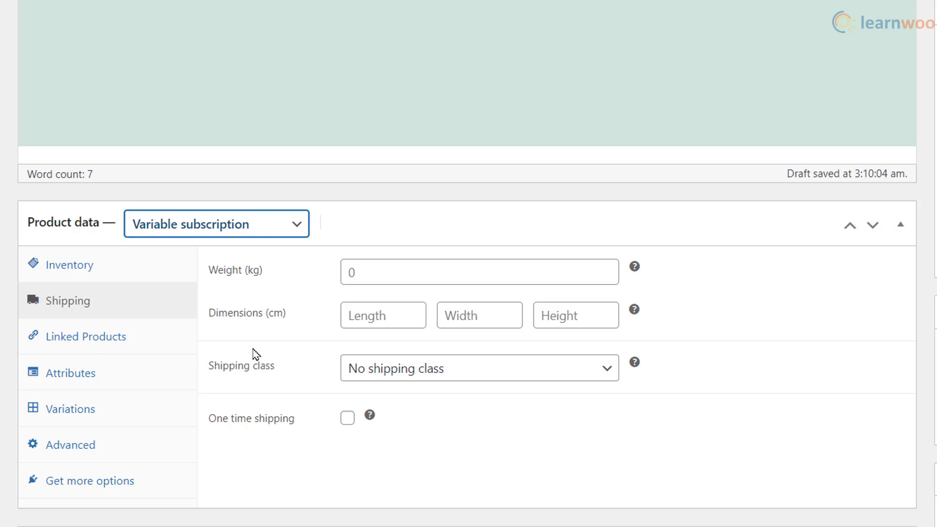
Step: Add a custom 'Type' attribute with values Ground | Beans, used for variations, and save it
{"action": "left_click", "coordinate": [120, 375]}
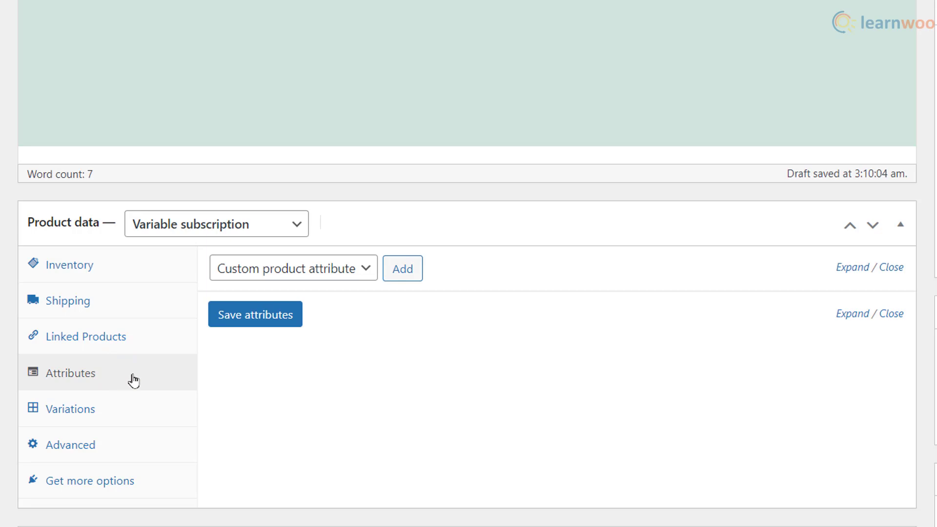
{"action": "left_click", "coordinate": [359, 273]}
{"action": "left_click", "coordinate": [350, 295]}
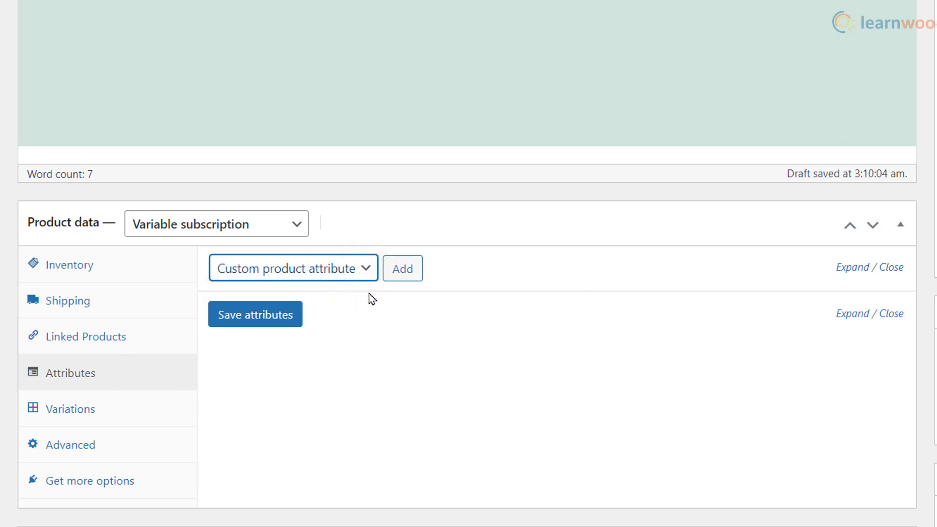
{"action": "left_click", "coordinate": [397, 273]}
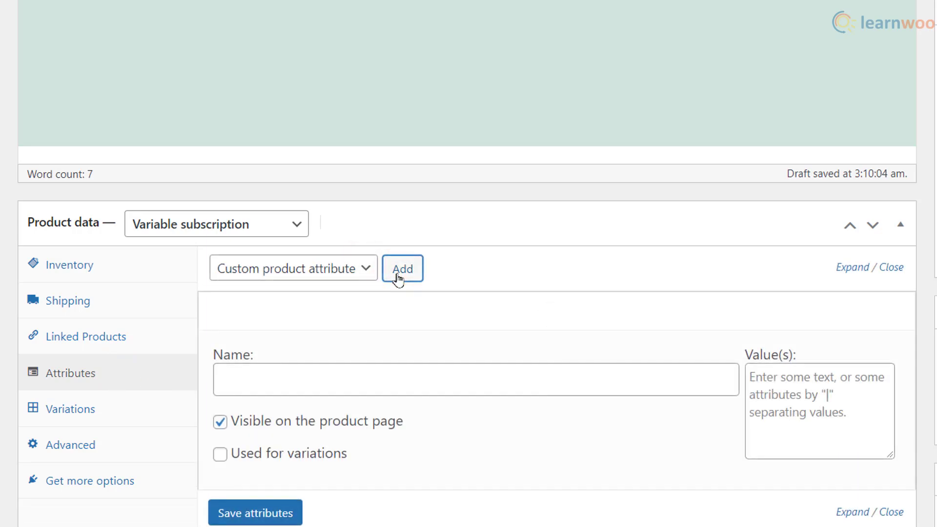
{"action": "scroll", "coordinate": [399, 278], "scroll_direction": "down", "scroll_amount": 2}
{"action": "left_click", "coordinate": [399, 287]}
{"action": "type", "text": "Ty"}
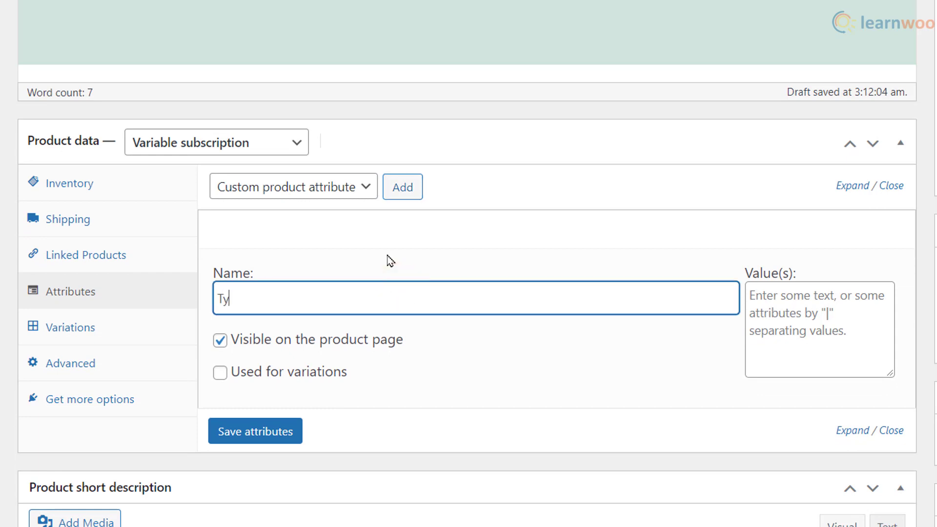
{"action": "type", "text": "pe"}
{"action": "left_click", "coordinate": [776, 323]}
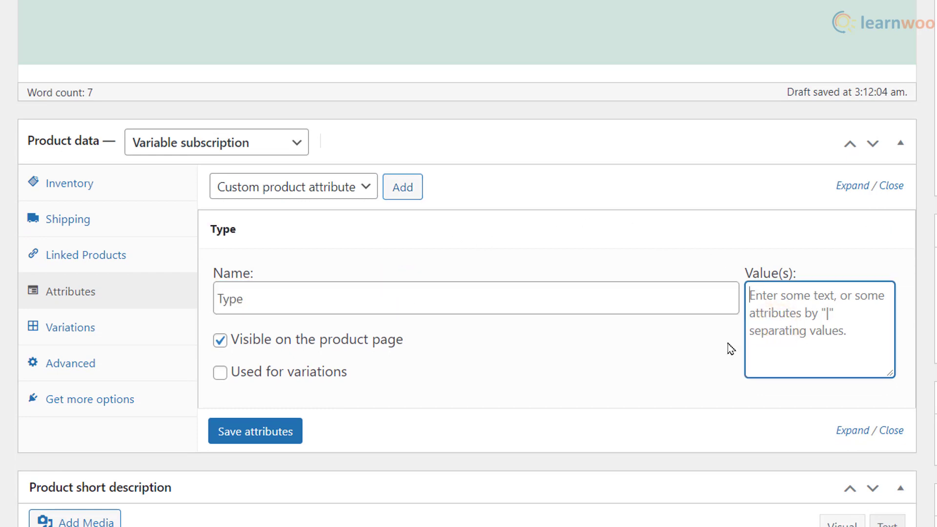
{"action": "type", "text": "Ground | Beans"}
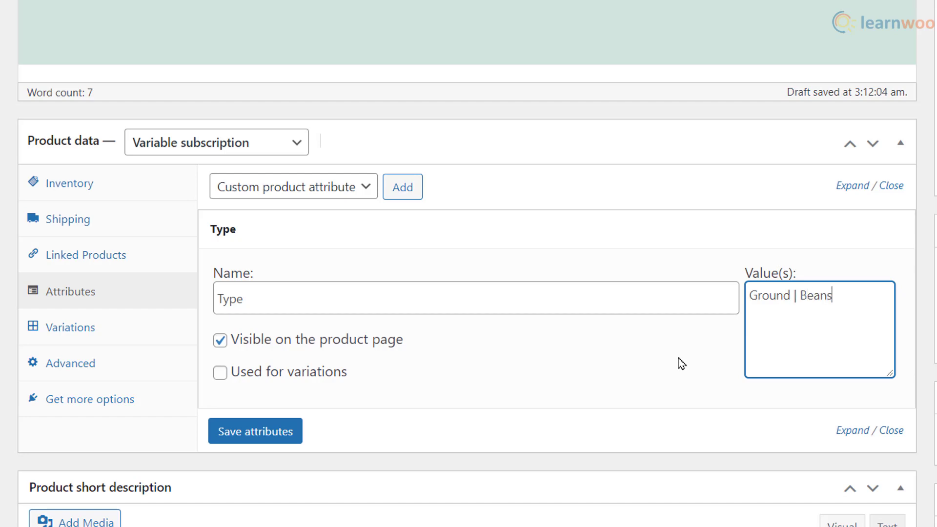
{"action": "left_click", "coordinate": [224, 375]}
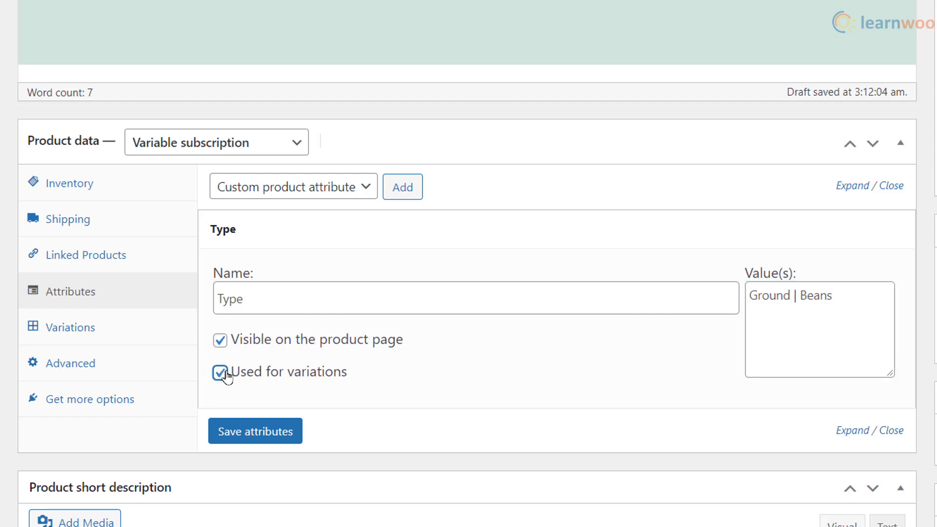
{"action": "left_click", "coordinate": [248, 442]}
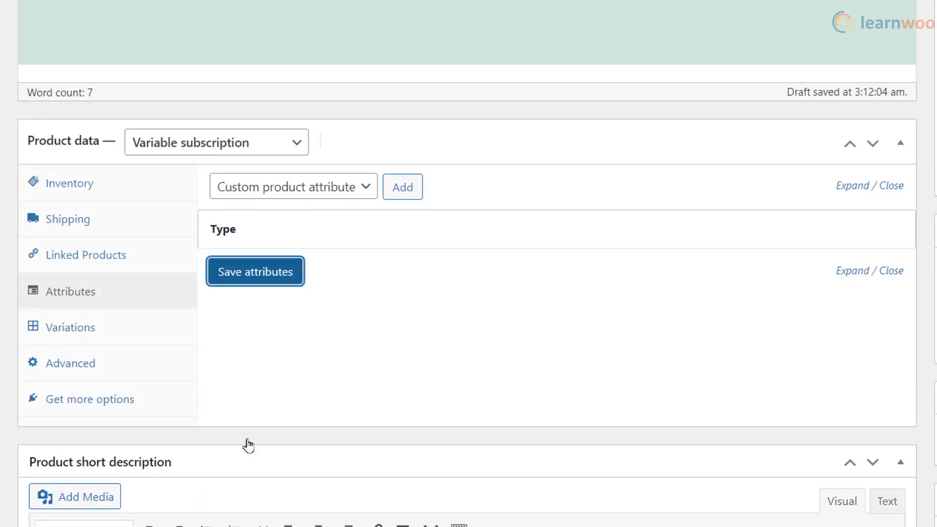
Step: Create variations from all attributes, producing #129 Ground and #130 Beans
{"action": "left_click", "coordinate": [98, 344]}
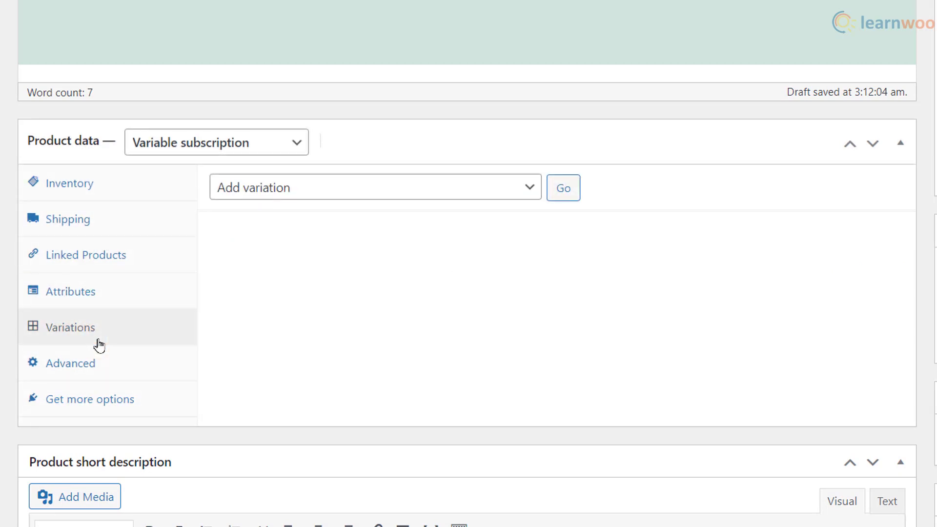
{"action": "left_click", "coordinate": [501, 187]}
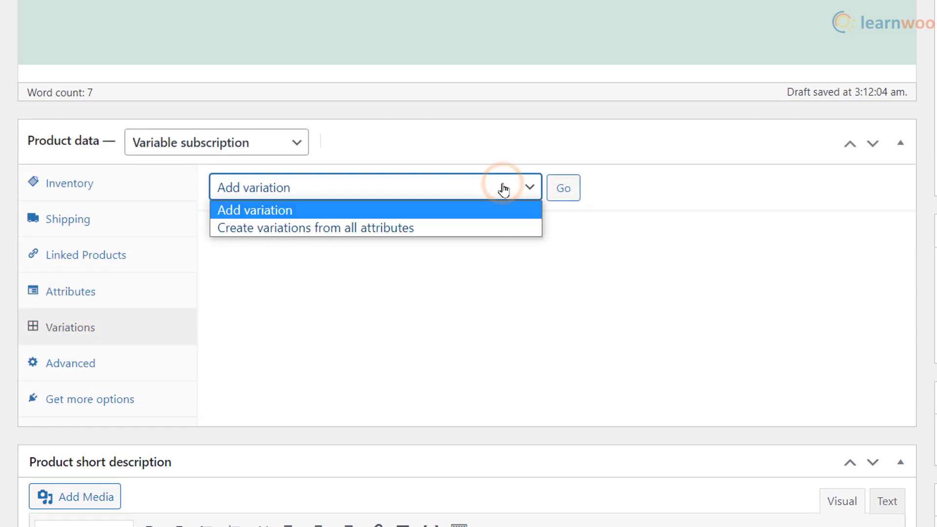
{"action": "left_click", "coordinate": [496, 227]}
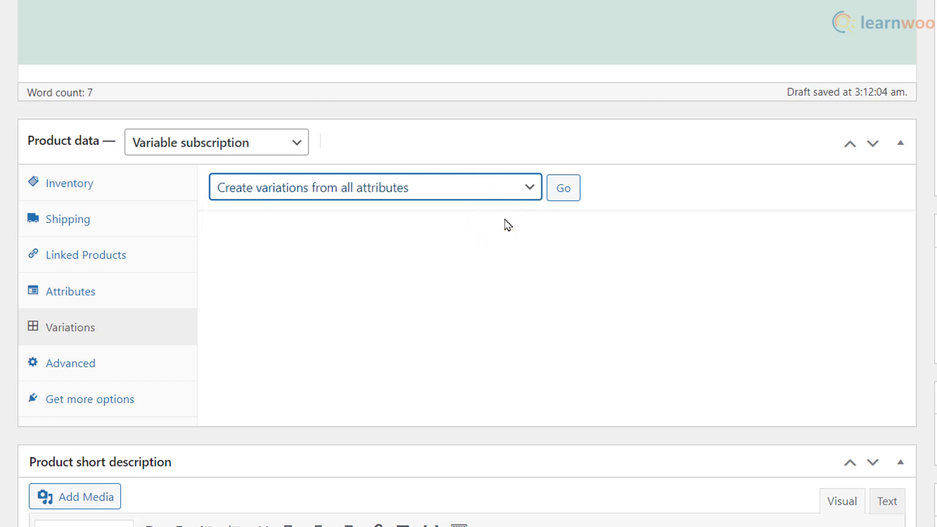
{"action": "left_click", "coordinate": [563, 188]}
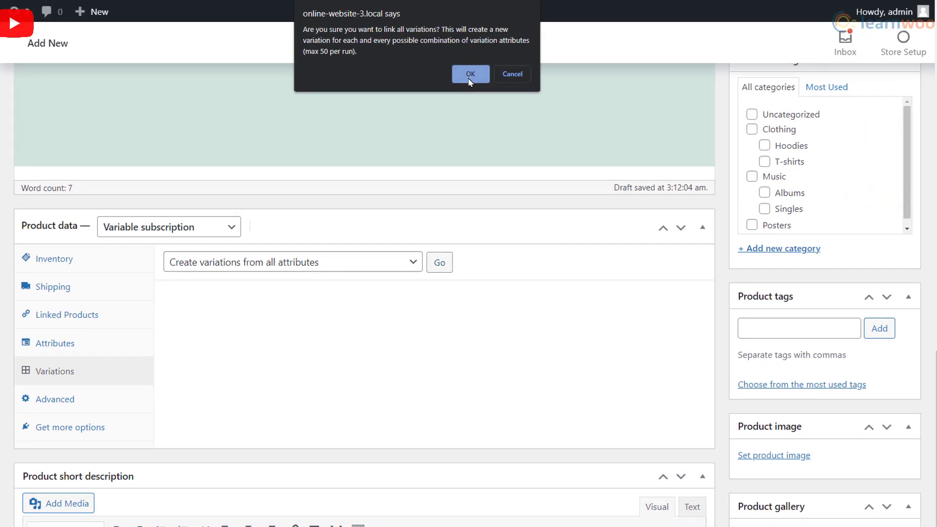
{"action": "left_click", "coordinate": [470, 74]}
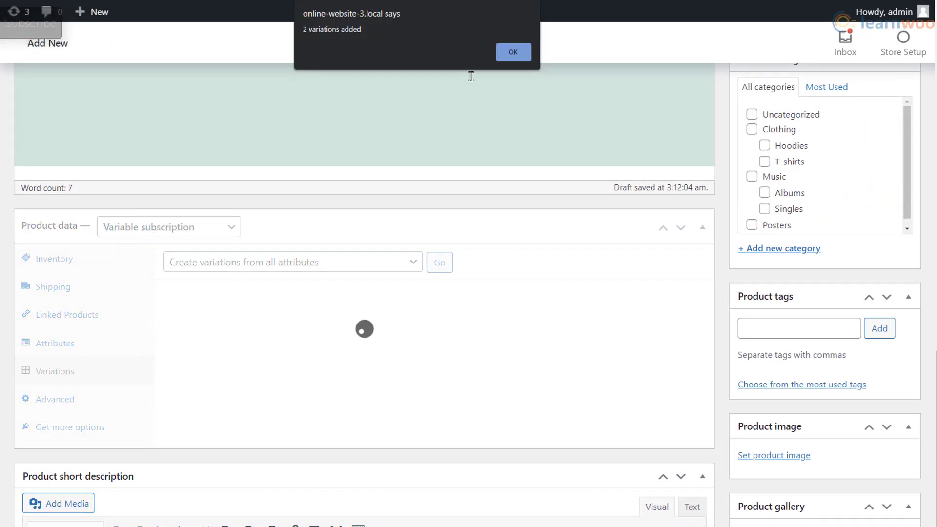
{"action": "left_click", "coordinate": [512, 51]}
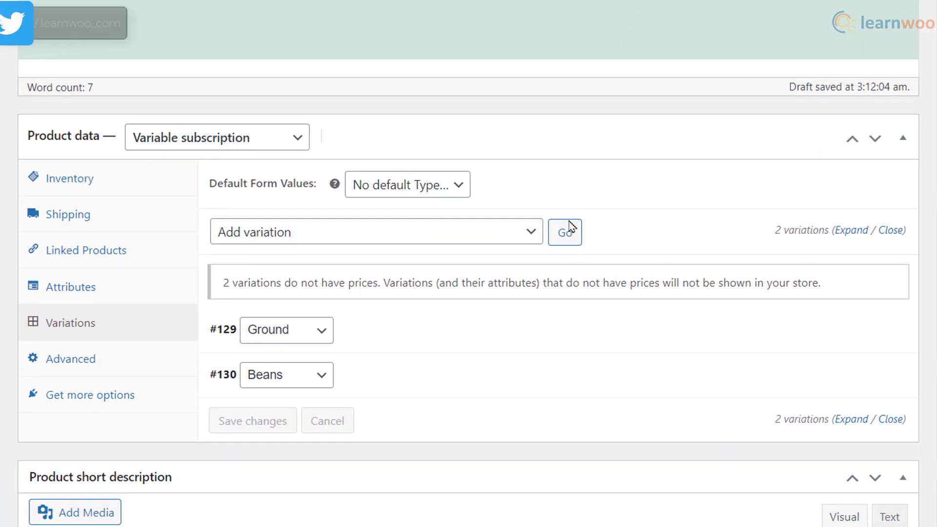
Step: Fill in the #129 Ground and #130 Beans variation details, with a 7.25 Beans sign-up fee
{"action": "left_click", "coordinate": [532, 322]}
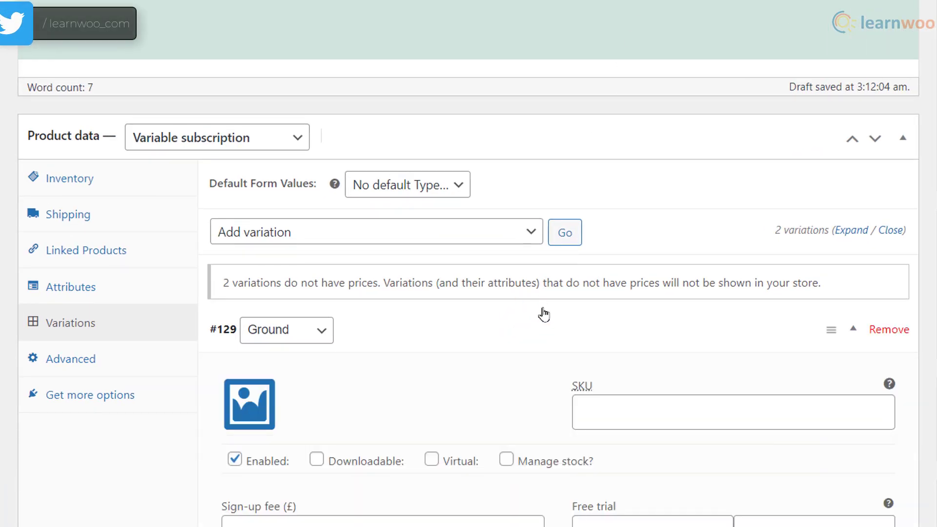
{"action": "scroll", "coordinate": [665, 255], "scroll_direction": "down", "scroll_amount": 7}
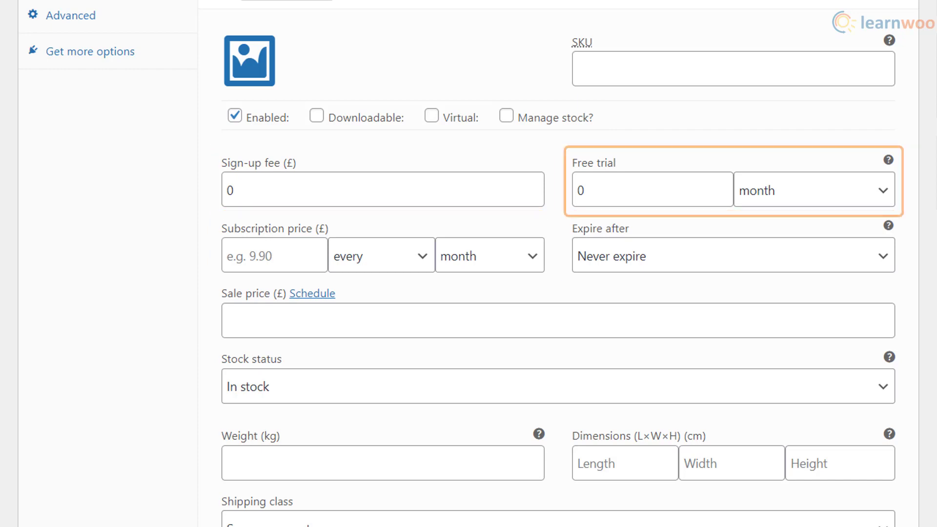
{"action": "scroll", "coordinate": [449, 336], "scroll_direction": "down", "scroll_amount": 6}
{"action": "scroll", "coordinate": [449, 336], "scroll_direction": "down", "scroll_amount": 3}
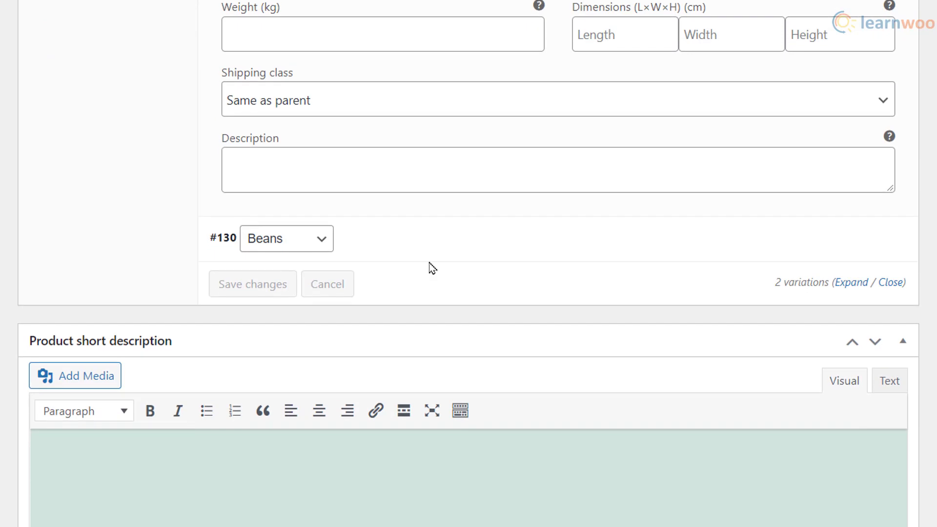
{"action": "left_click", "coordinate": [424, 244]}
{"action": "scroll", "coordinate": [390, 266], "scroll_direction": "down", "scroll_amount": 3}
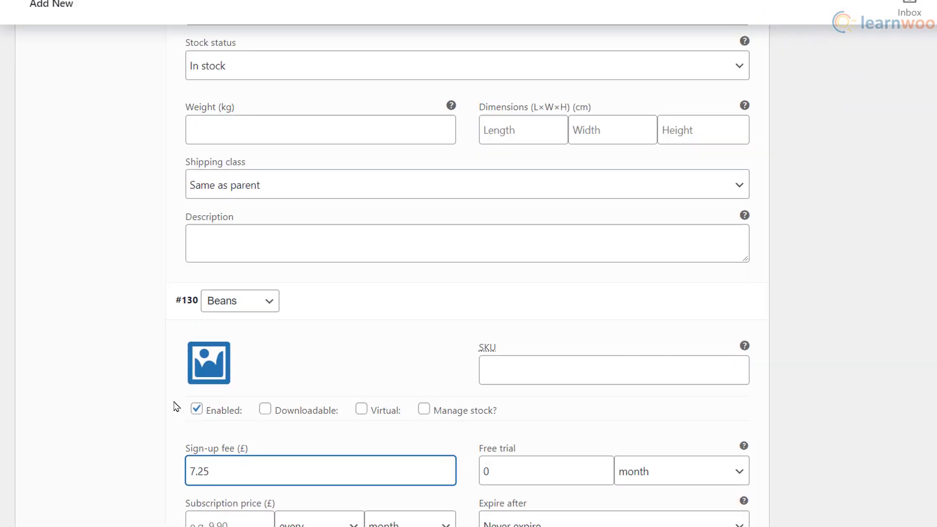
{"action": "scroll", "coordinate": [164, 412], "scroll_direction": "up", "scroll_amount": 5}
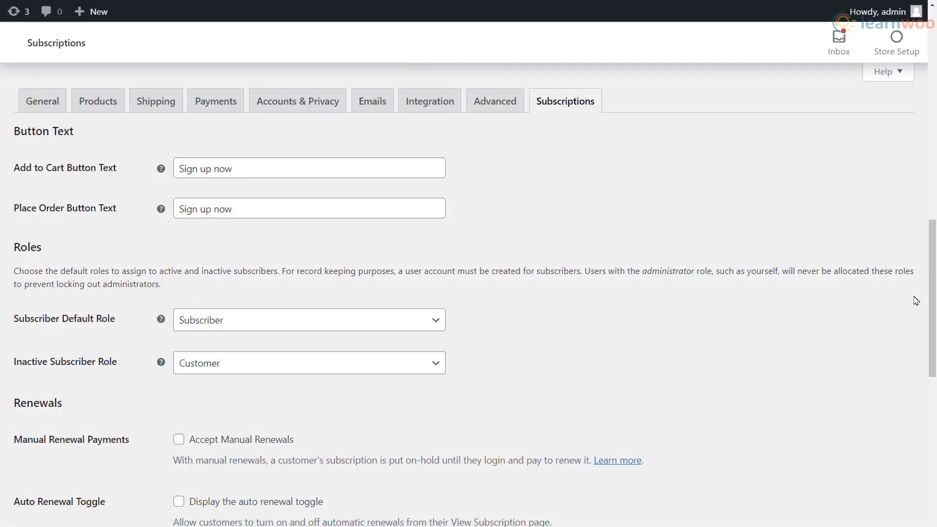
Step: Scroll the Subscriptions settings down to the Renewals options: early renewal accepted, manual renewals off
{"action": "scroll", "coordinate": [916, 301], "scroll_direction": "down", "scroll_amount": 5}
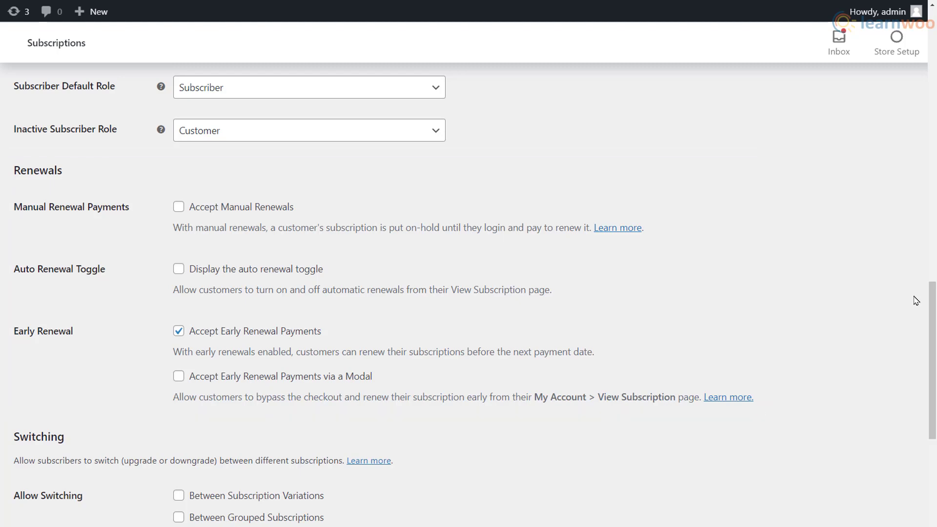
Step: Tick Align Subscription Renewal Day under Synchronisation, leaving Prorate First Renewal at Never
{"action": "scroll", "coordinate": [916, 300], "scroll_direction": "down", "scroll_amount": 4}
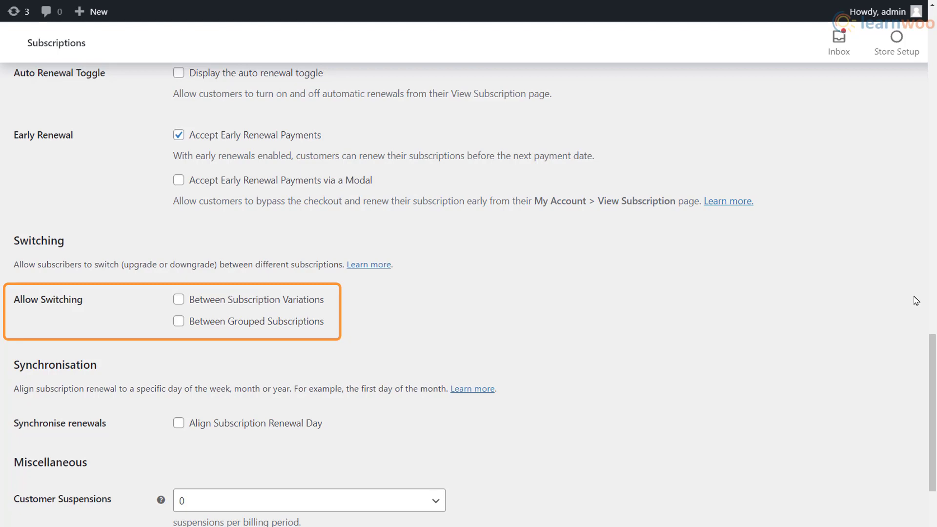
{"action": "scroll", "coordinate": [916, 301], "scroll_direction": "down", "scroll_amount": 4}
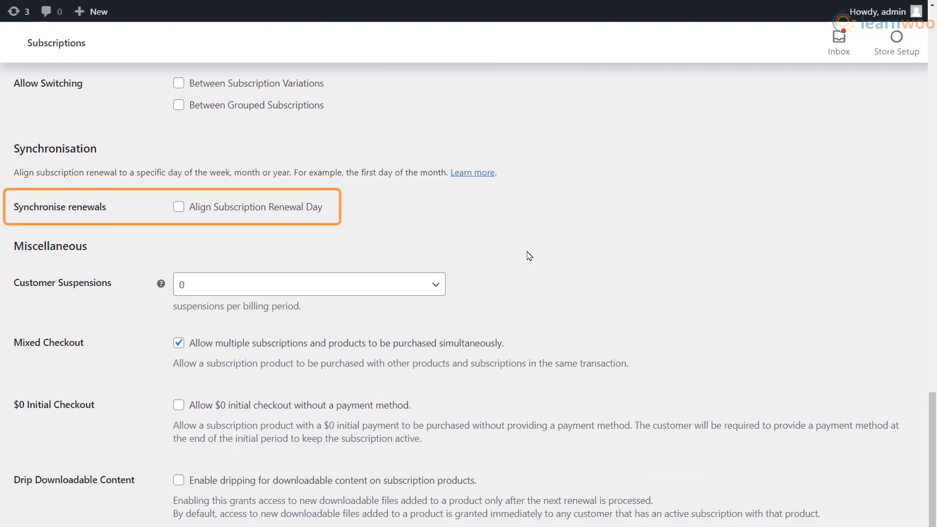
{"action": "left_click", "coordinate": [179, 207]}
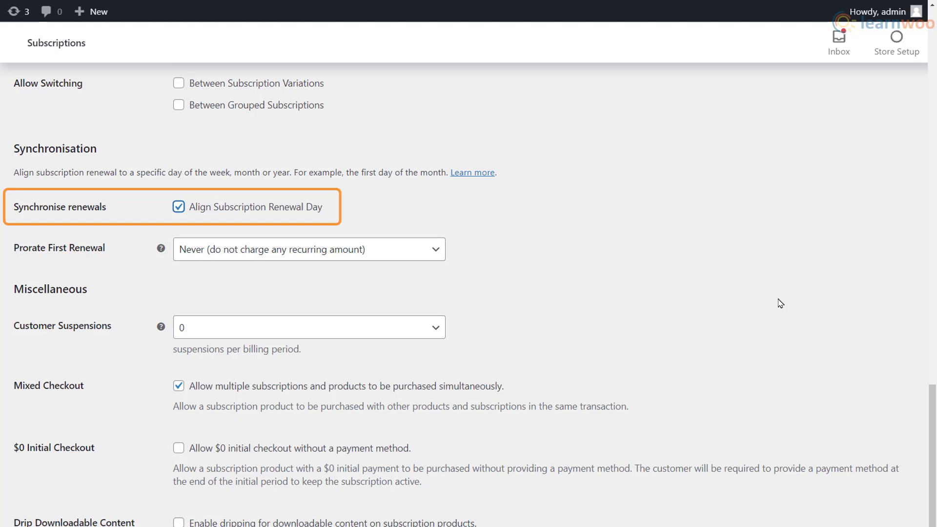
{"action": "scroll", "coordinate": [780, 303], "scroll_direction": "down", "scroll_amount": 3}
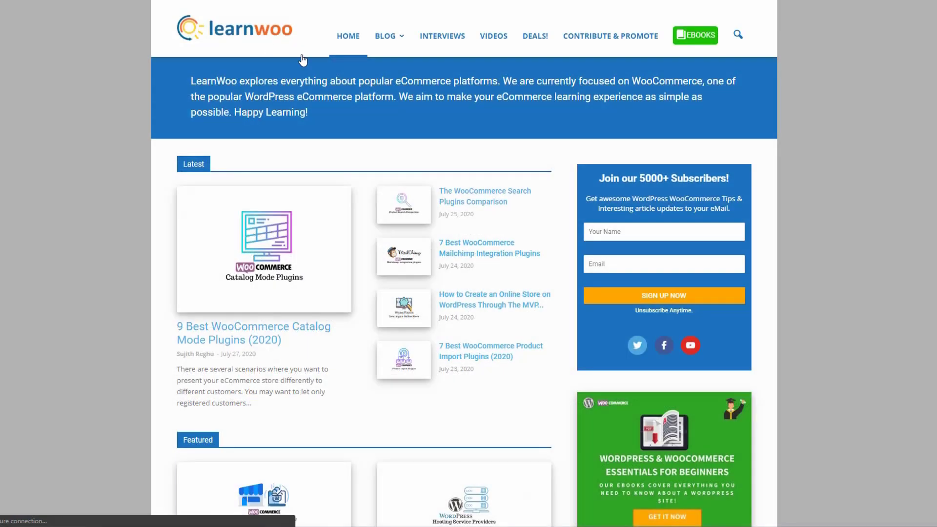
Step: Scroll the LearnWoo homepage past Featured down to the How To articles
{"action": "scroll", "coordinate": [464, 263], "scroll_direction": "down", "scroll_amount": 5}
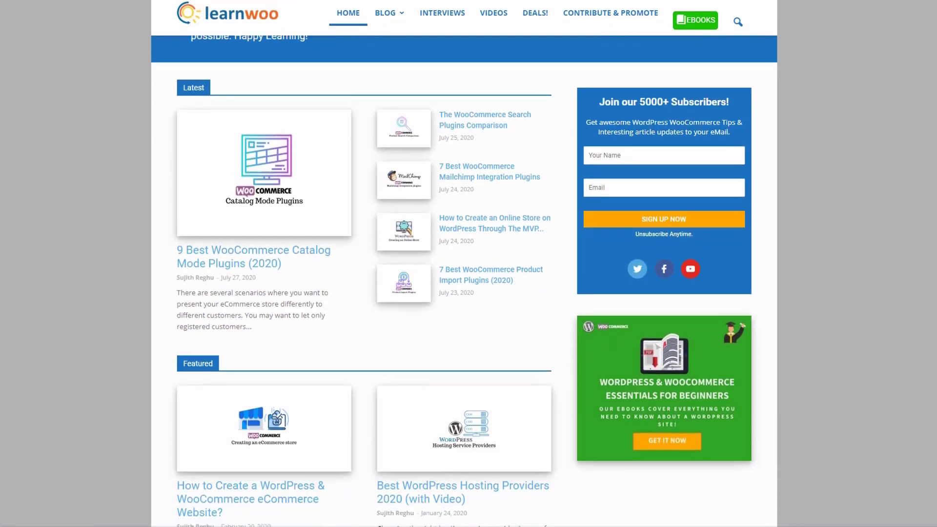
{"action": "scroll", "coordinate": [464, 264], "scroll_direction": "down", "scroll_amount": 5}
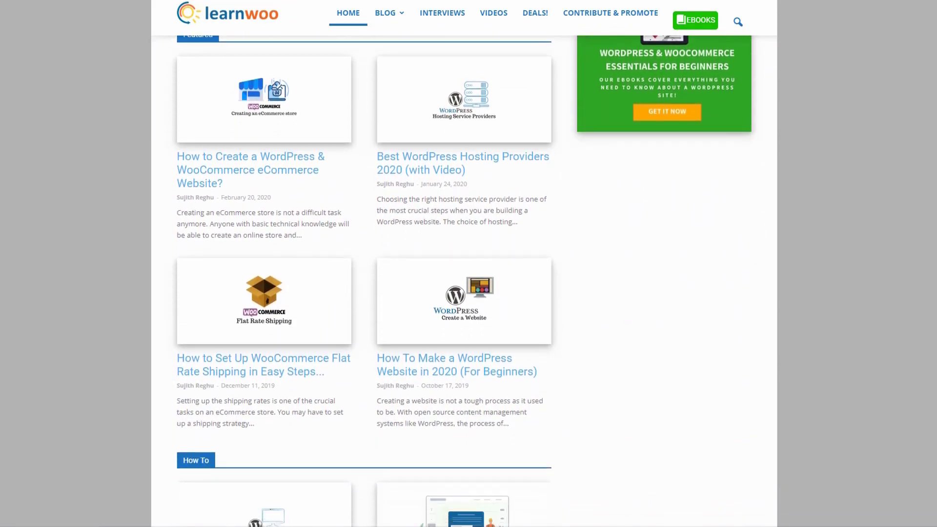
{"action": "scroll", "coordinate": [464, 264], "scroll_direction": "down", "scroll_amount": 4}
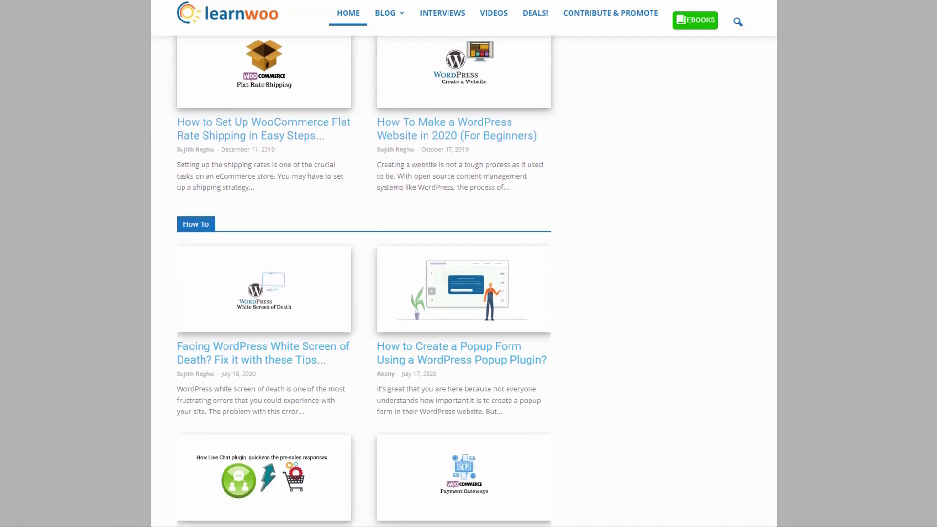